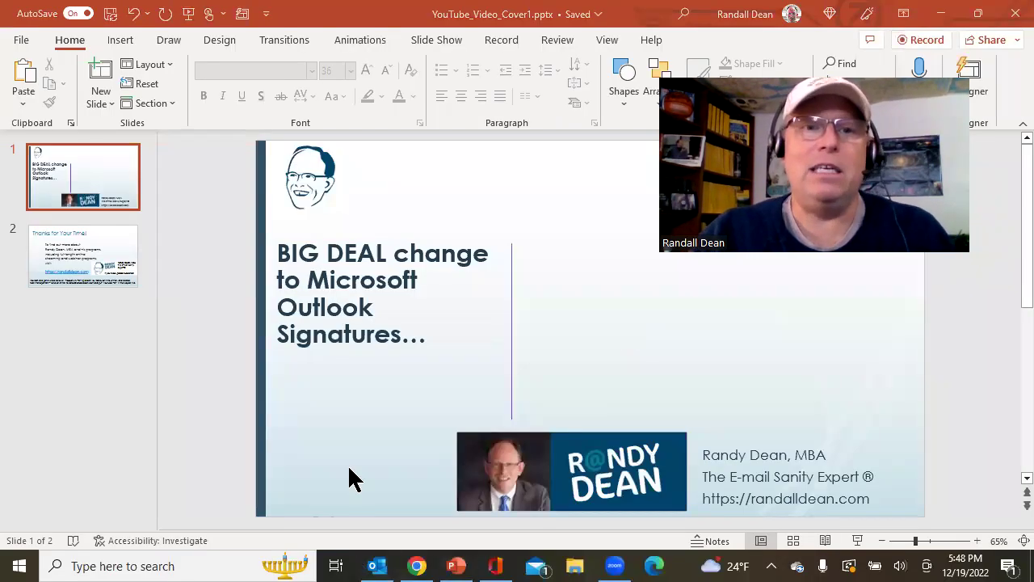
left_click(373, 565)
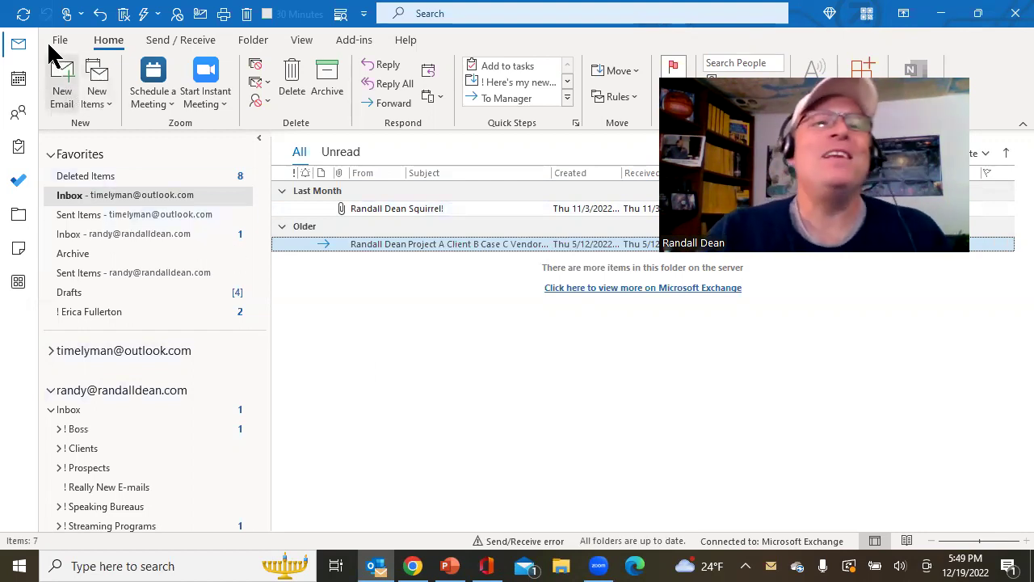
Step: Start a new email and open the Signature dropdown on the Insert tab
left_click(65, 87)
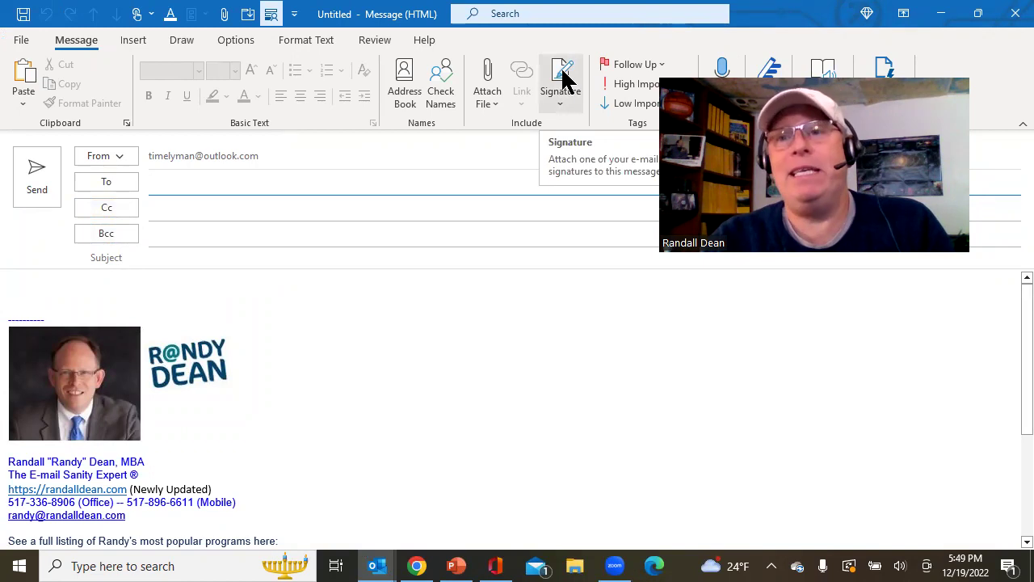
left_click(131, 44)
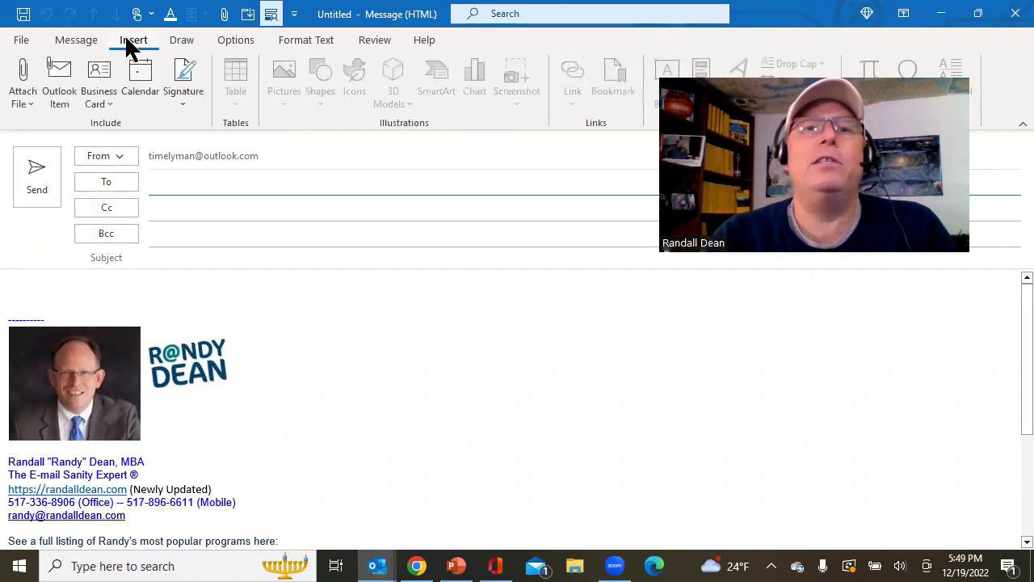
left_click(184, 90)
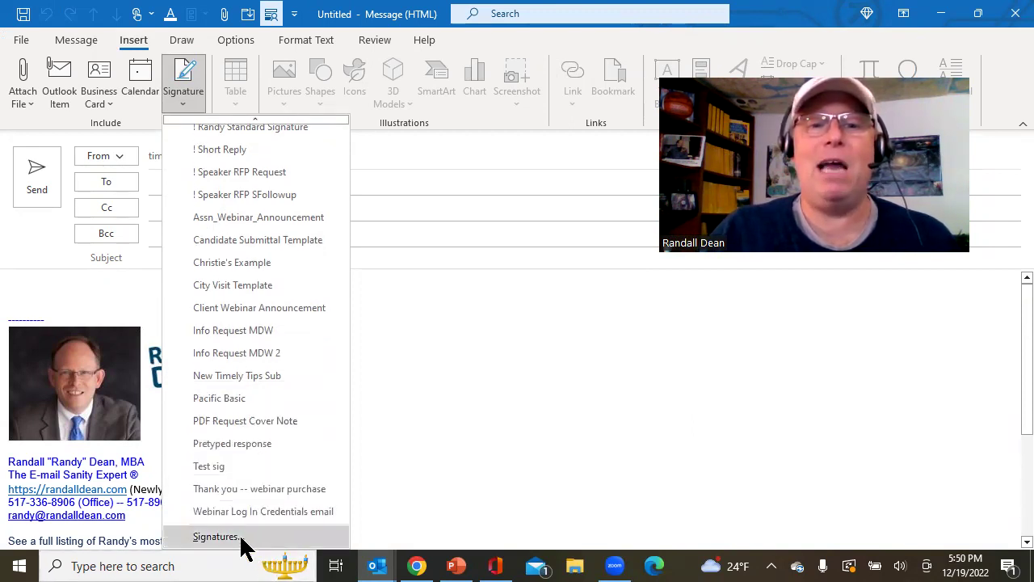
Step: Open Signatures and Stationery, move it left, and view the second account's saved signatures
left_click(240, 536)
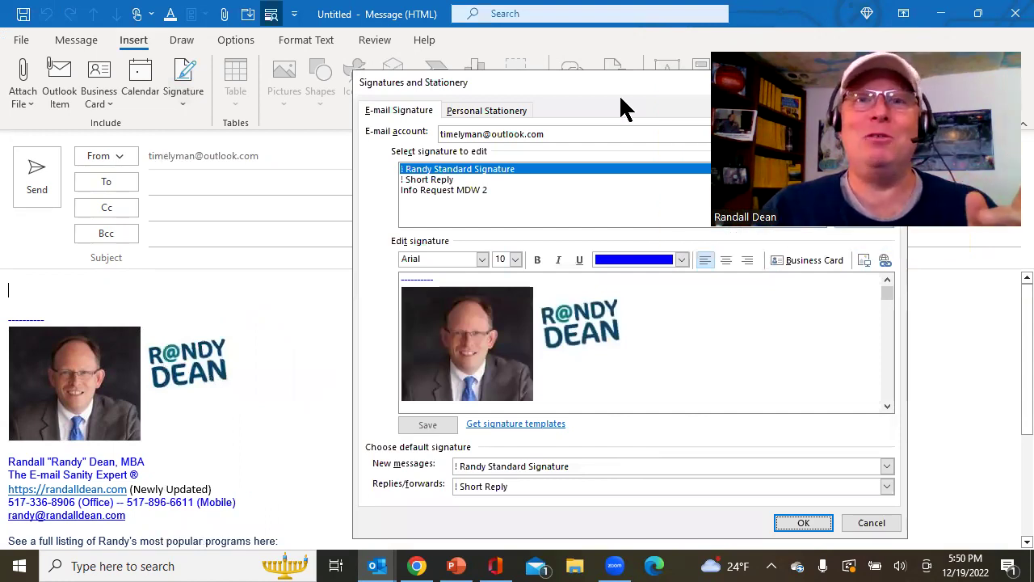
left_click_drag(524, 82, 296, 63)
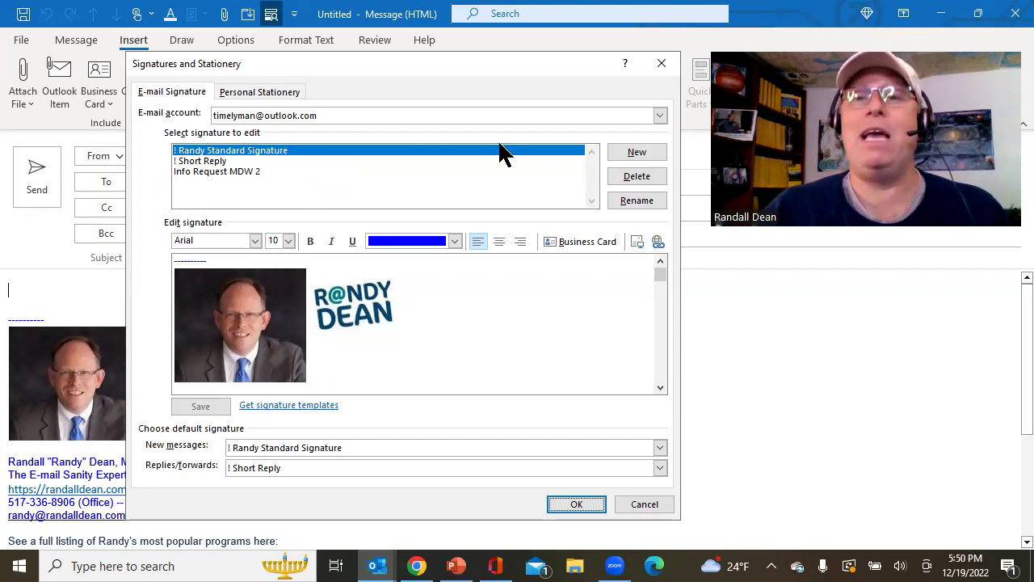
left_click(659, 116)
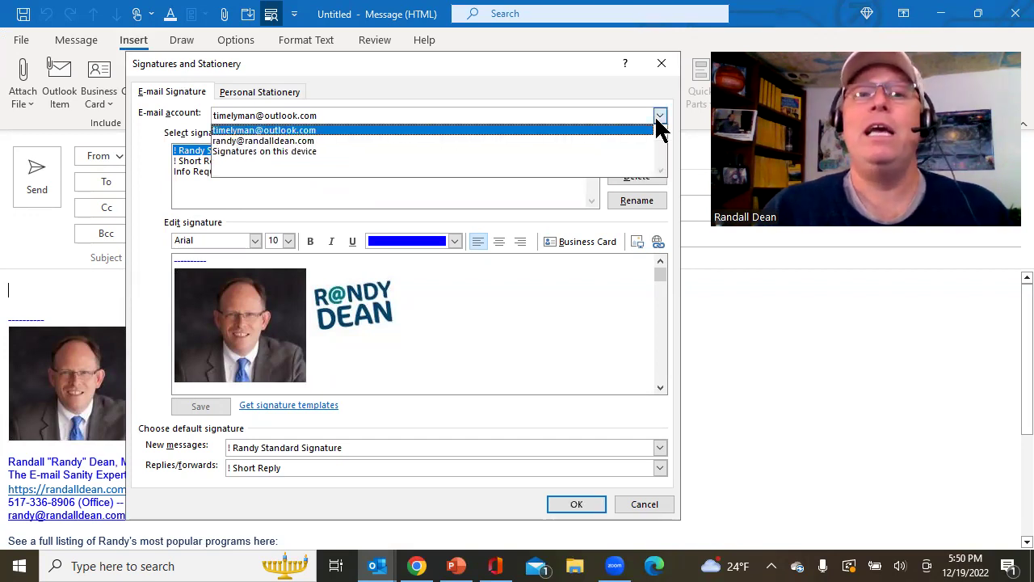
left_click(344, 142)
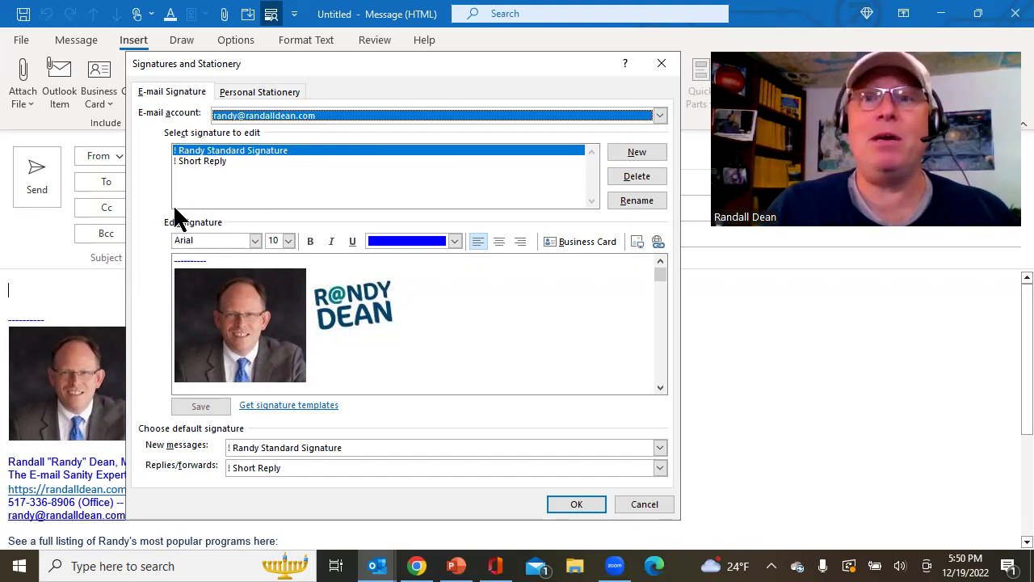
left_click(660, 115)
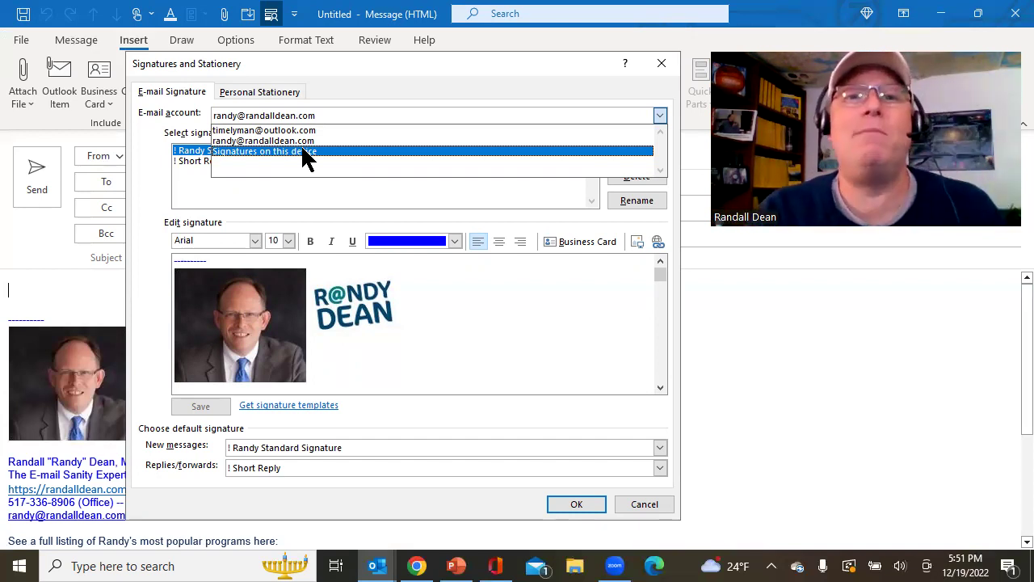
Step: Switch to signatures stored on this device and scroll down the list
left_click(305, 151)
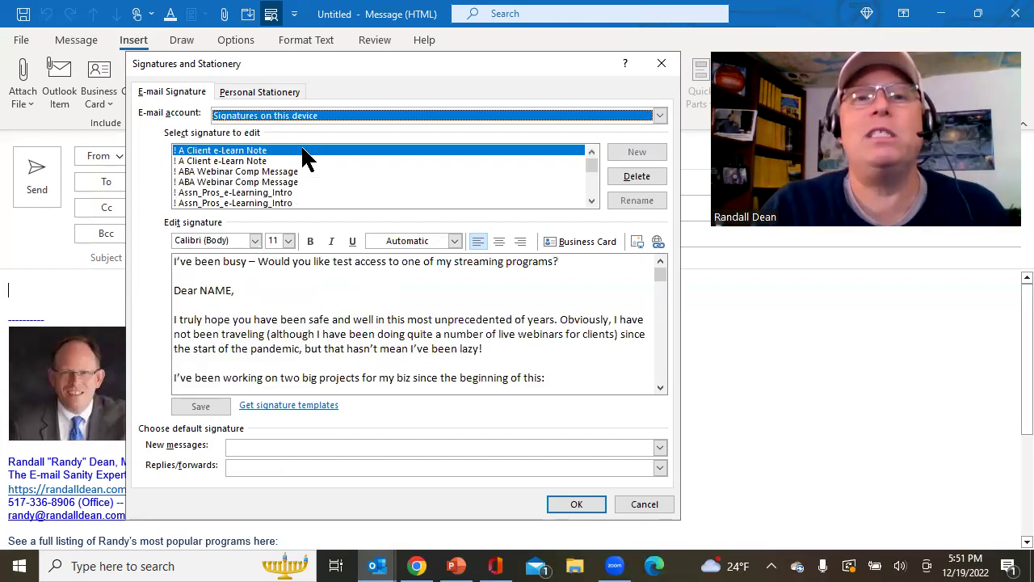
left_click(592, 200)
left_click(592, 200)
left_click(591, 200)
left_click(592, 200)
left_click(592, 200)
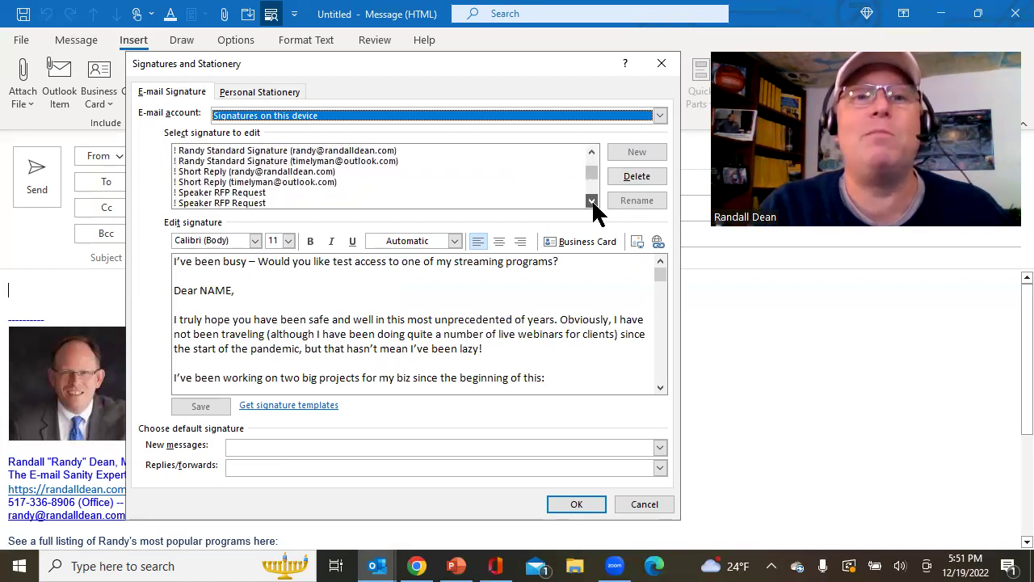
left_click(592, 199)
left_click_drag(591, 200, 592, 200)
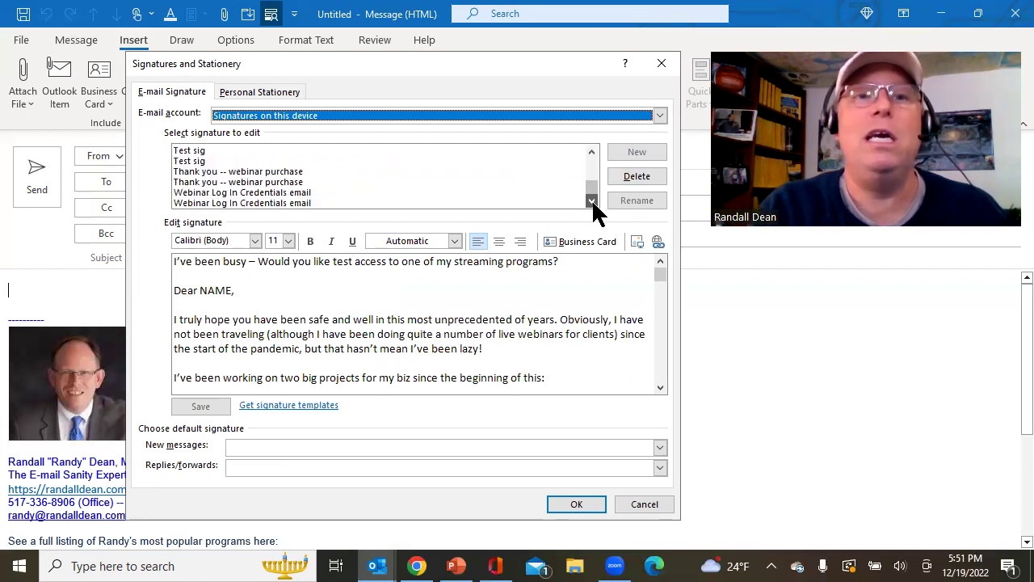
Step: Load the 'Thank you -- webinar purchase' signature and select all of its text
left_click(235, 170)
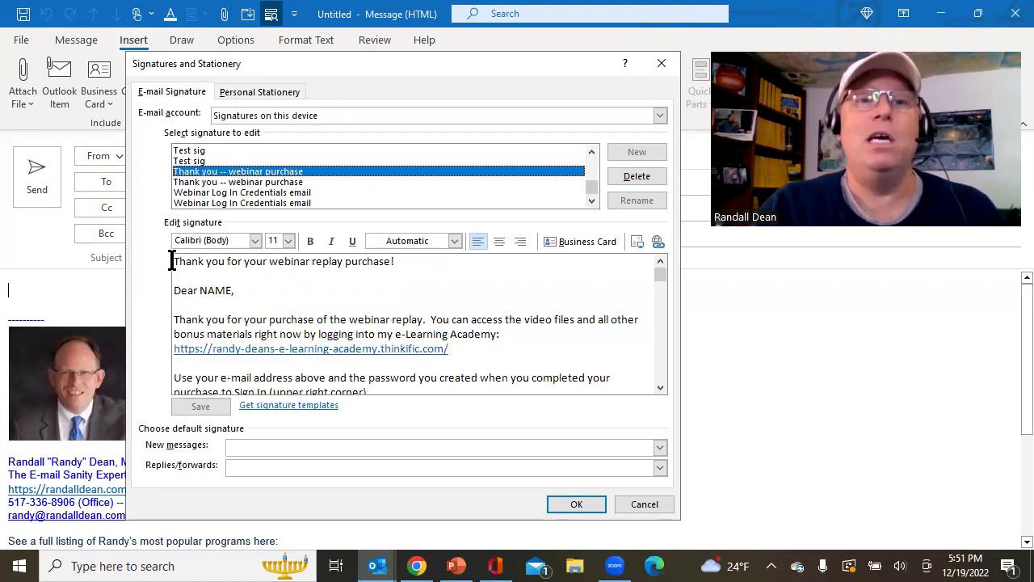
mouse_move(173, 260)
left_mouse_down()
mouse_move(415, 312)
mouse_move(586, 420)
left_mouse_up()
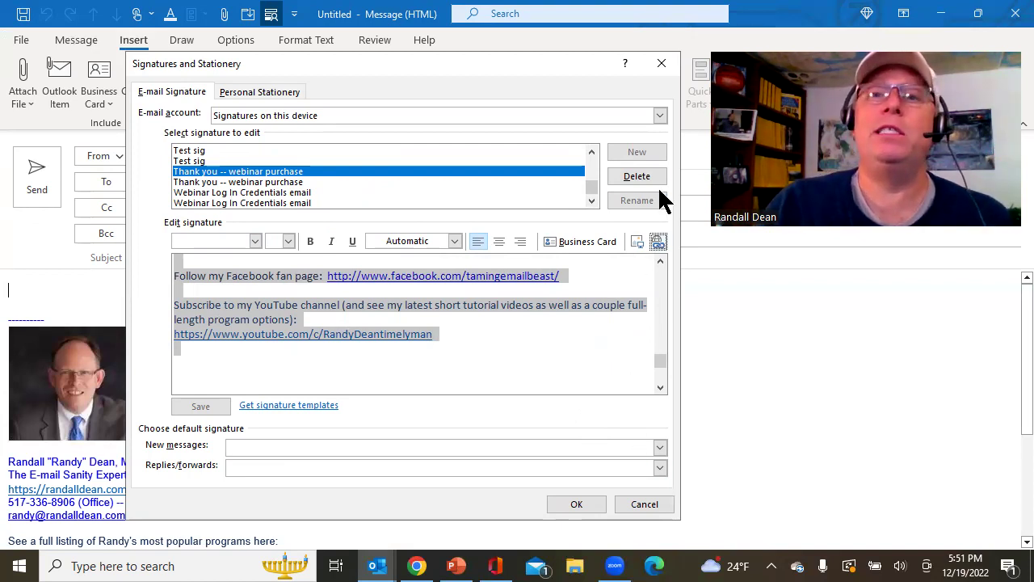
left_click(659, 115)
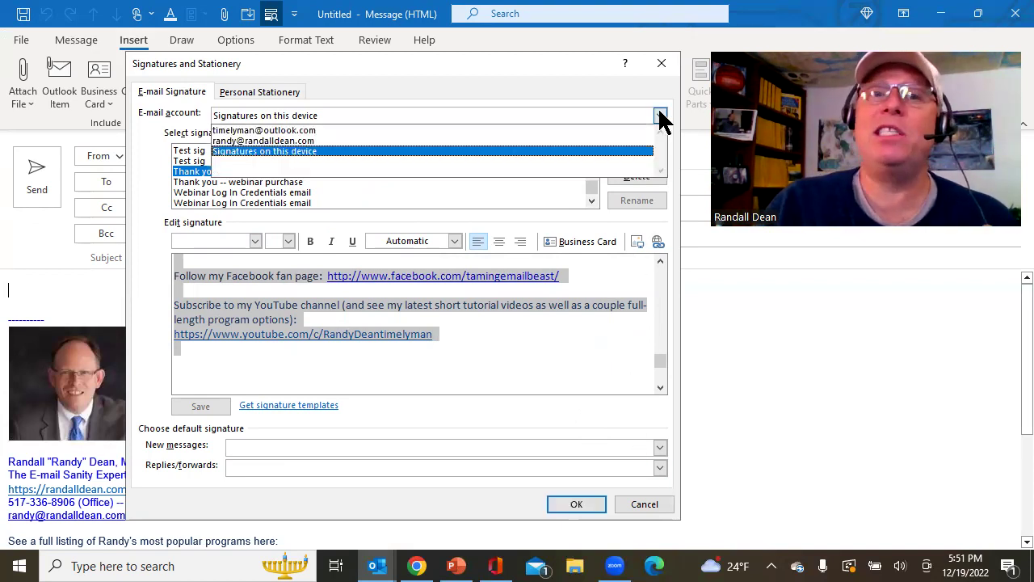
Step: Under the Outlook.com account, create a new signature named 'Webinar purchase thank you'
left_click(329, 132)
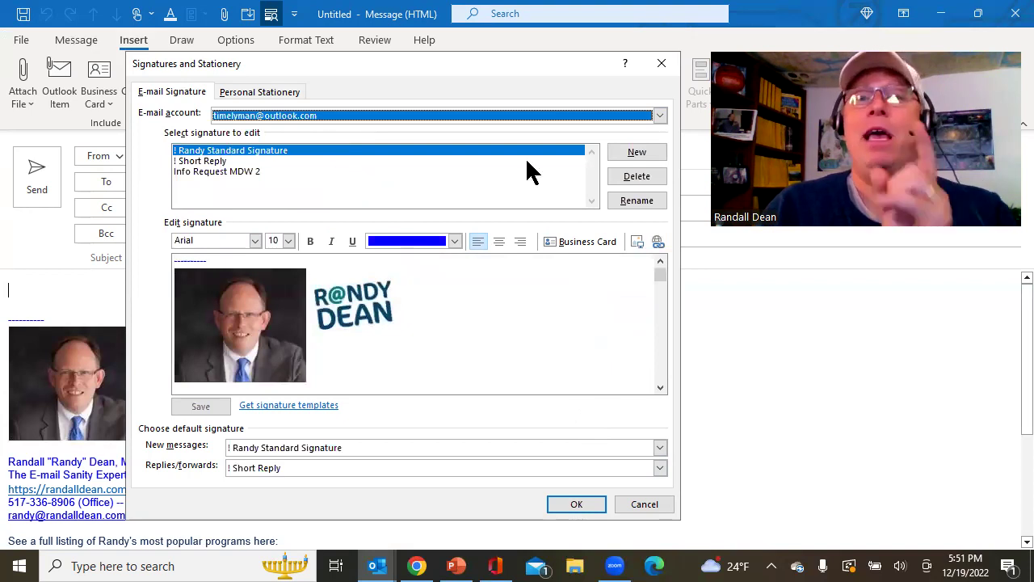
left_click(637, 153)
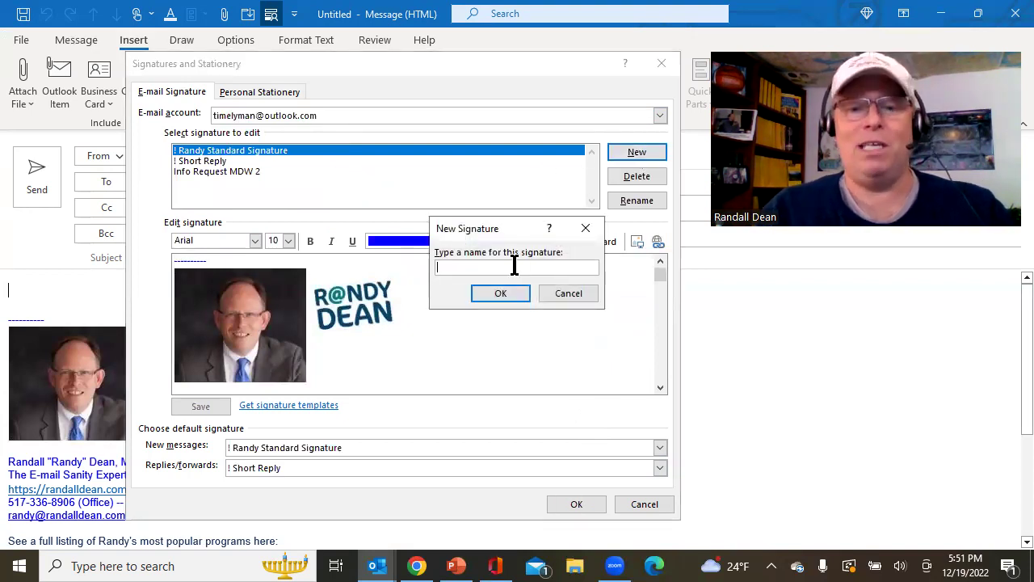
type("We")
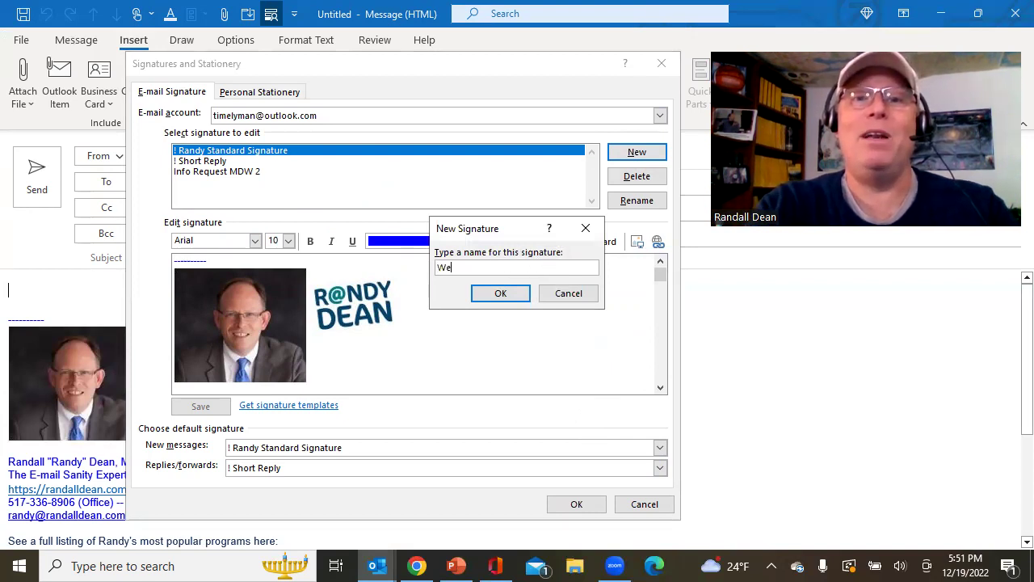
type("binar purch")
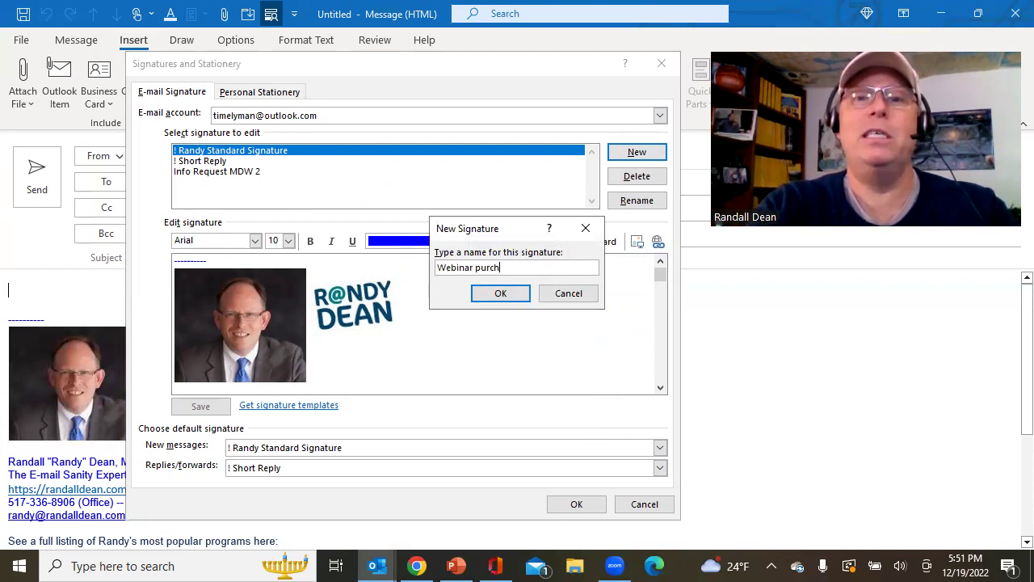
type("ase tha")
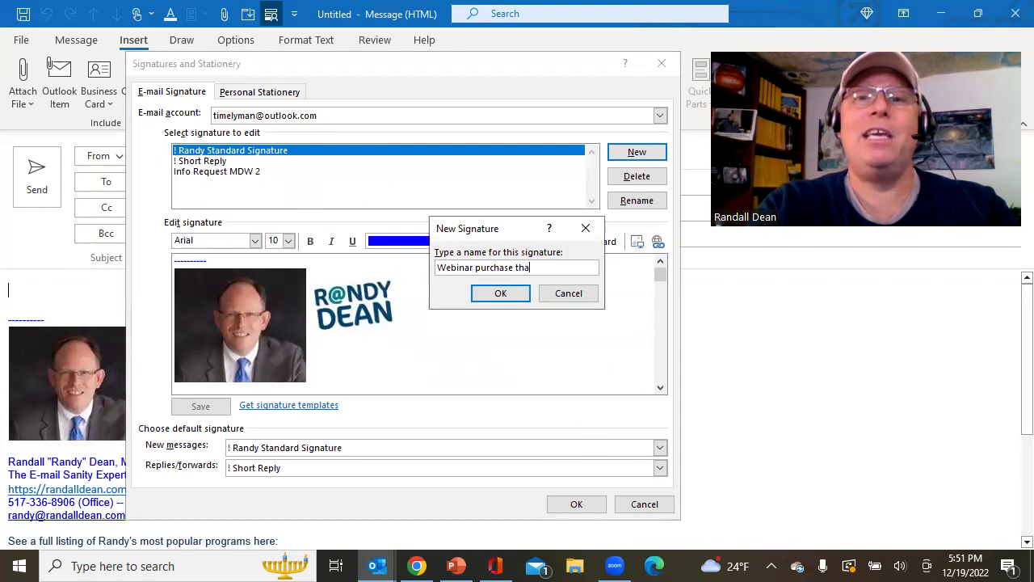
type("nk you")
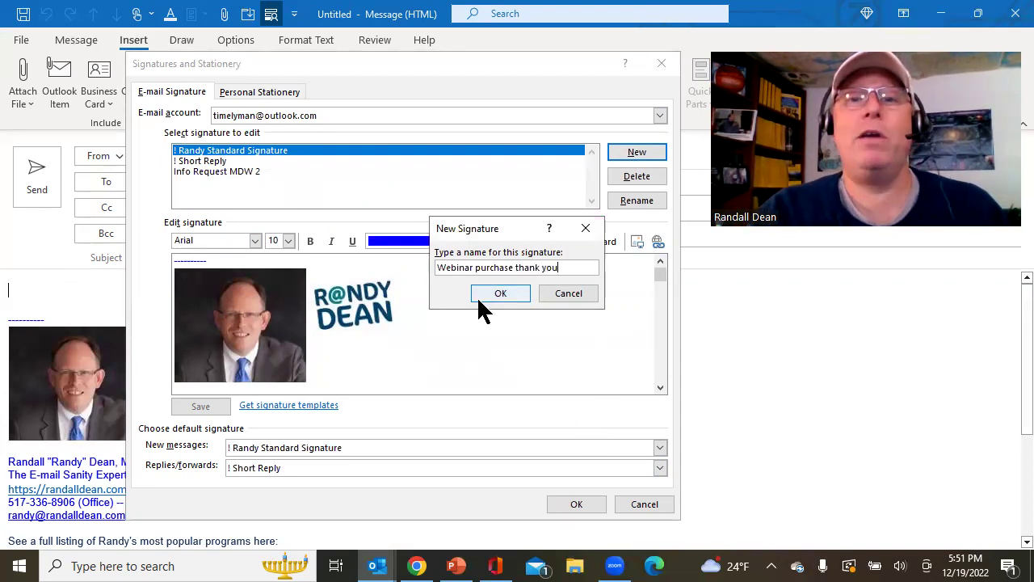
left_click(500, 298)
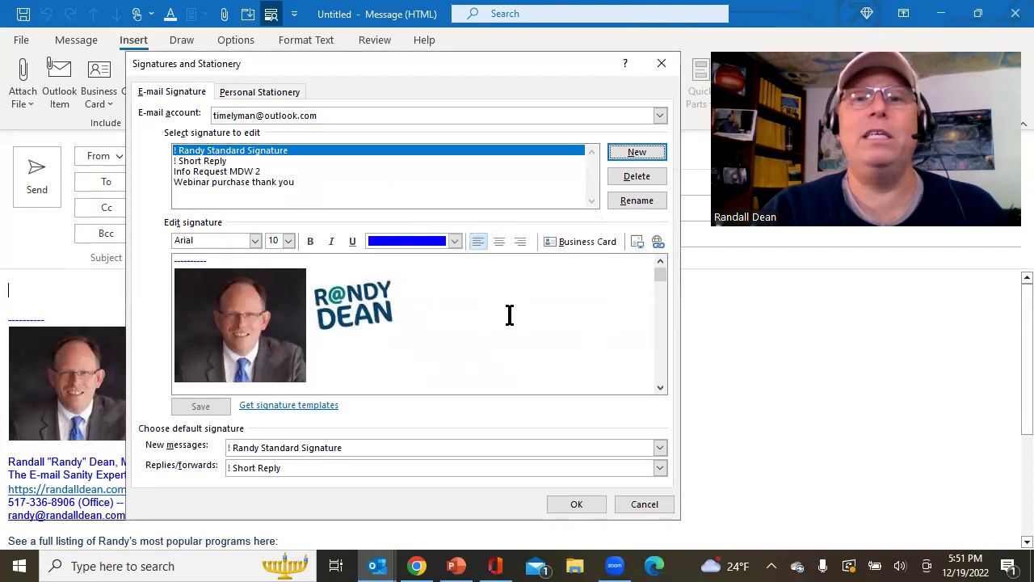
Step: Paste the copied webinar thank-you text into the new signature's body
left_click(285, 179)
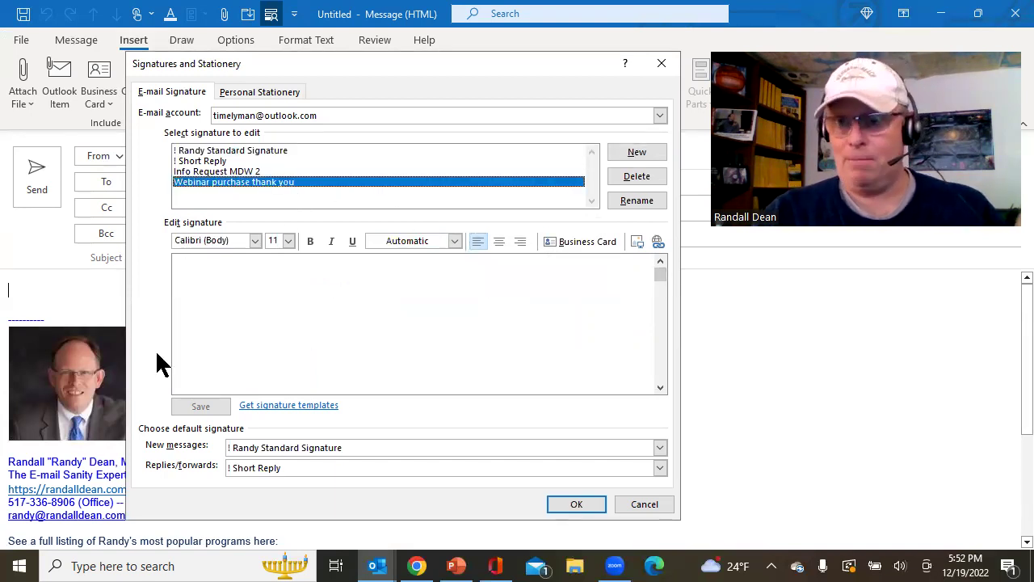
left_click(194, 261)
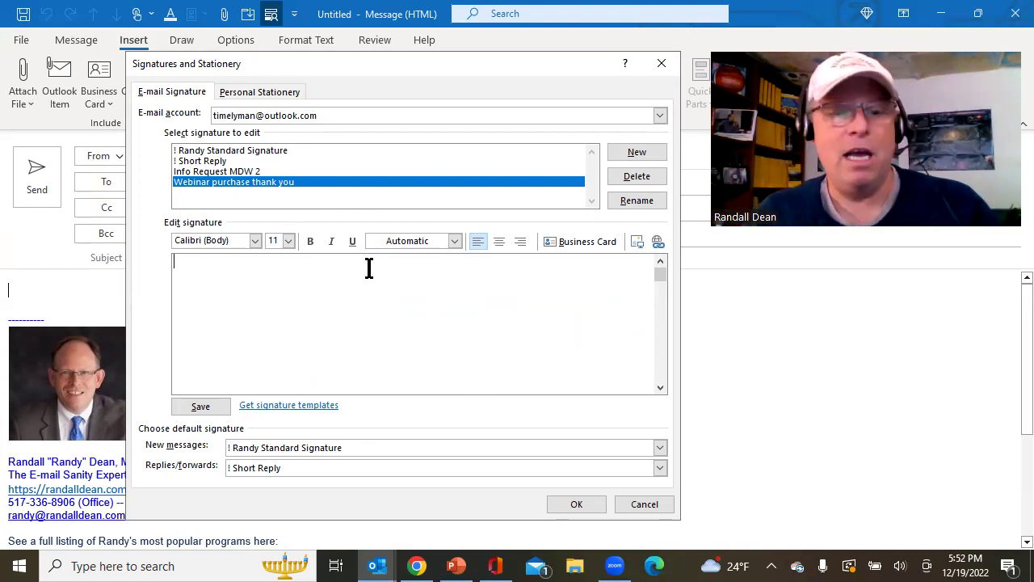
key("ctrl+v")
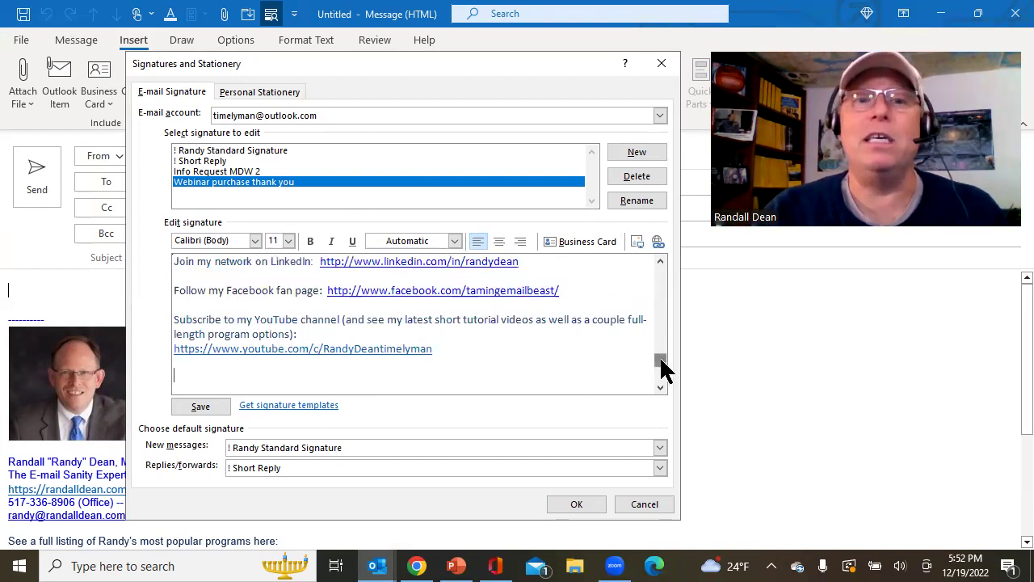
left_click_drag(663, 360, 654, 272)
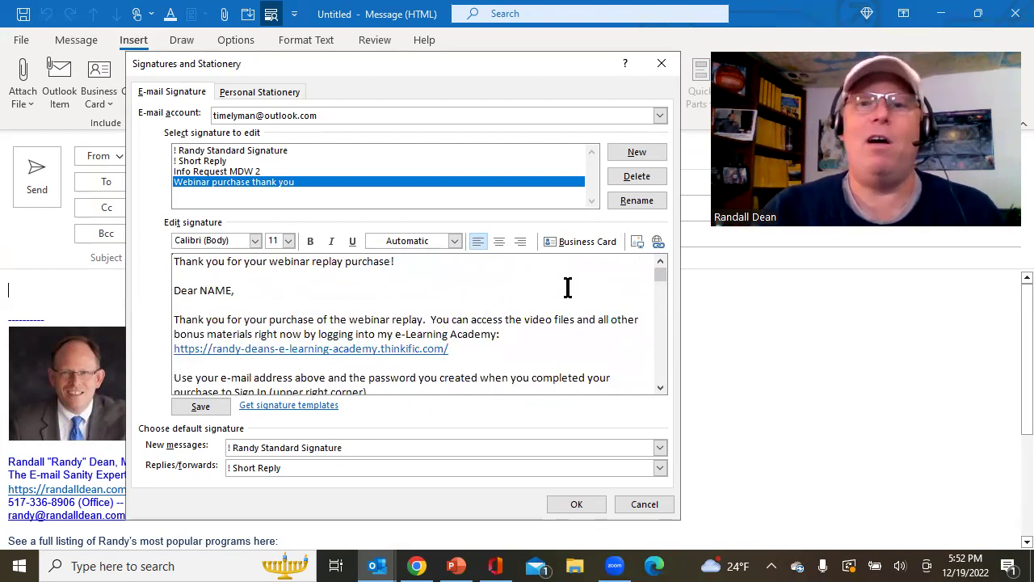
Step: Save the new signature, then switch to and scroll the on-device signatures list
left_click(184, 407)
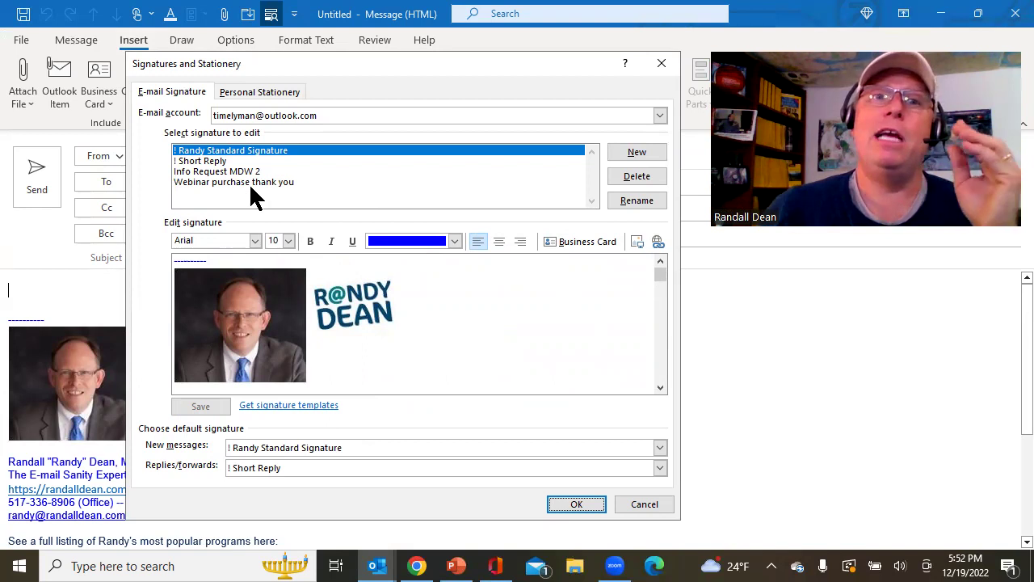
left_click(660, 115)
left_click(234, 150)
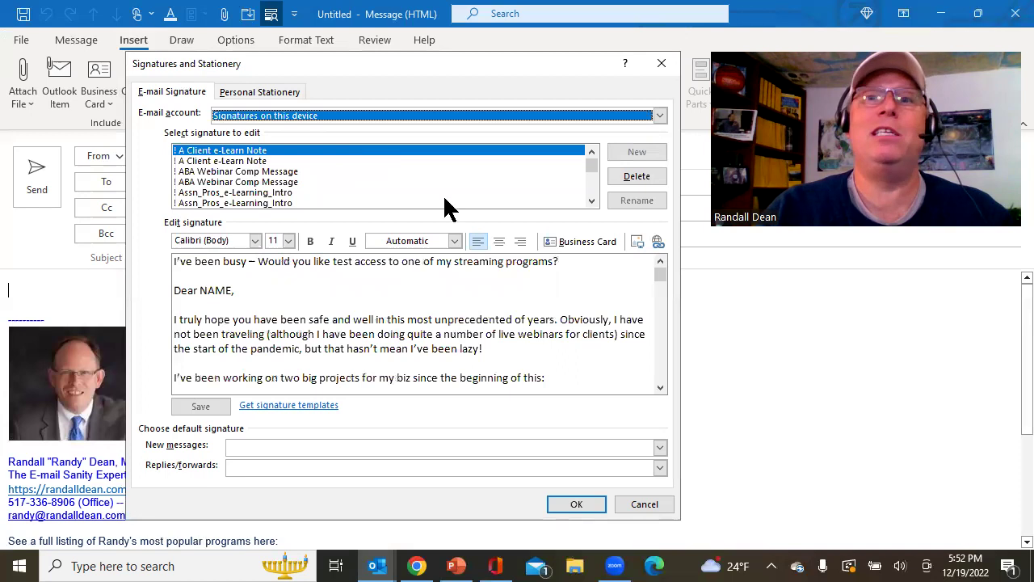
left_click(592, 200)
left_click_drag(592, 201, 593, 149)
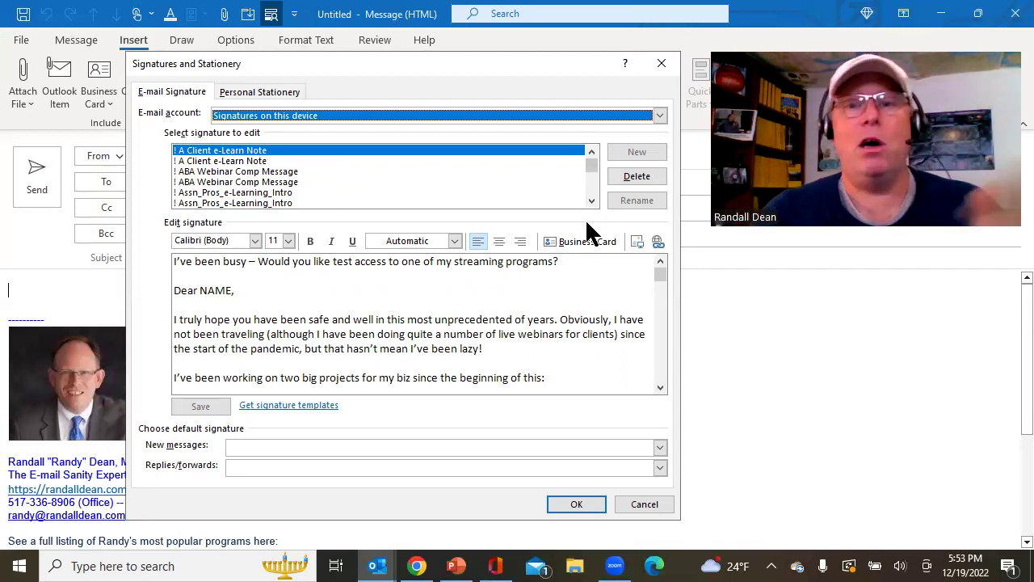
Step: Cancel the signatures dialog and show PowerPoint's slide 2, 'Thanks for Your Time!'
left_click(639, 502)
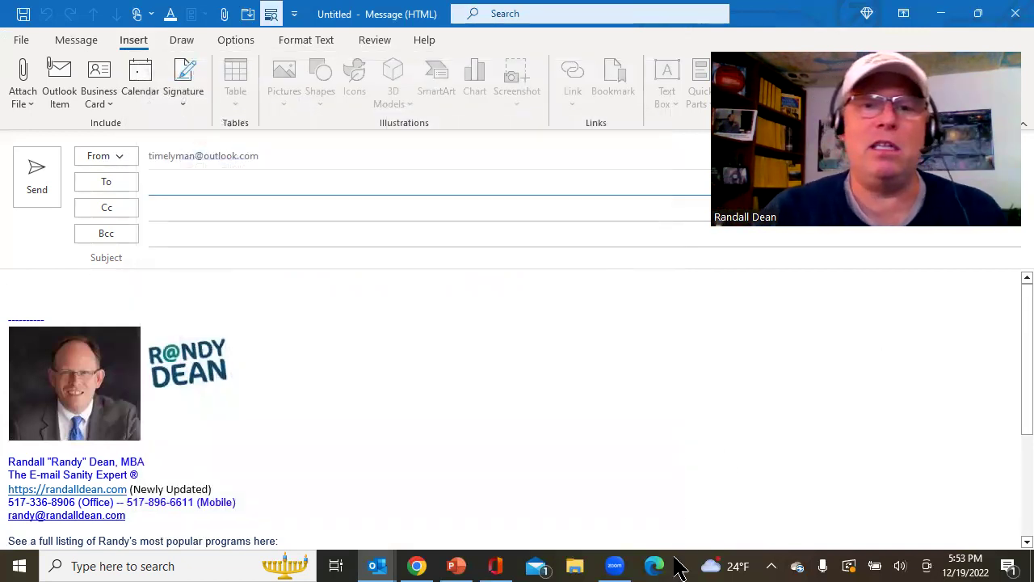
left_click(457, 566)
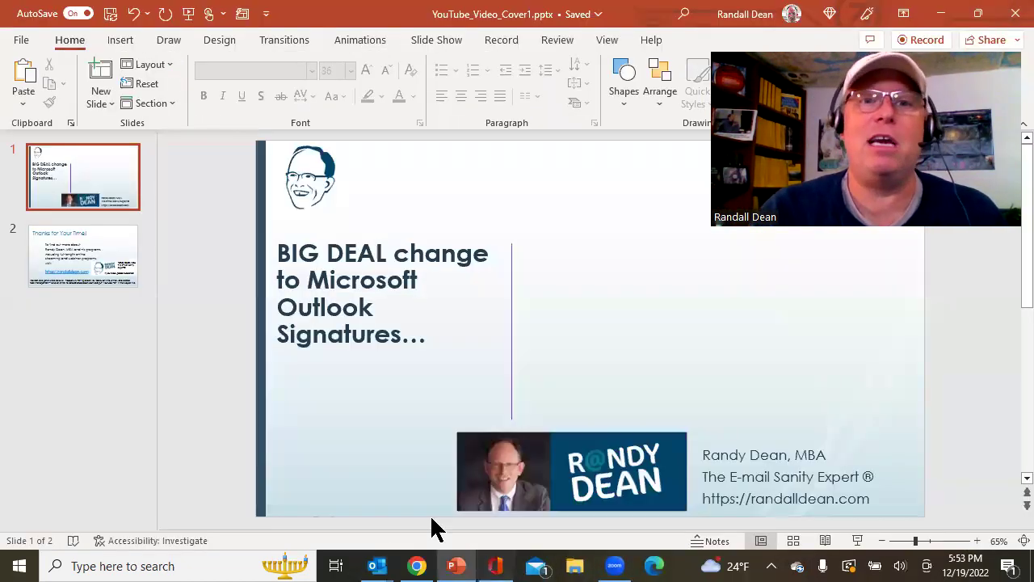
left_click(53, 267)
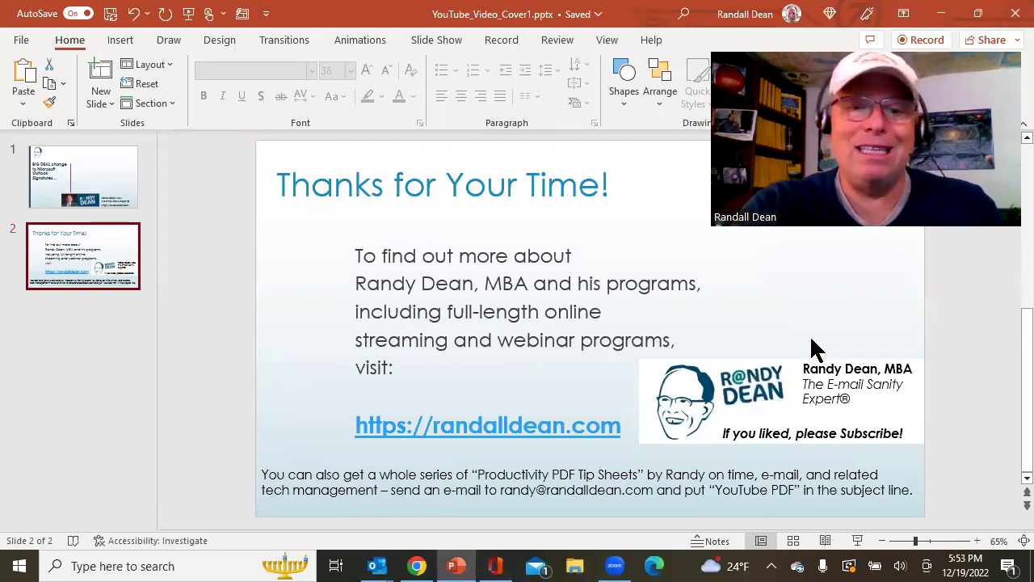